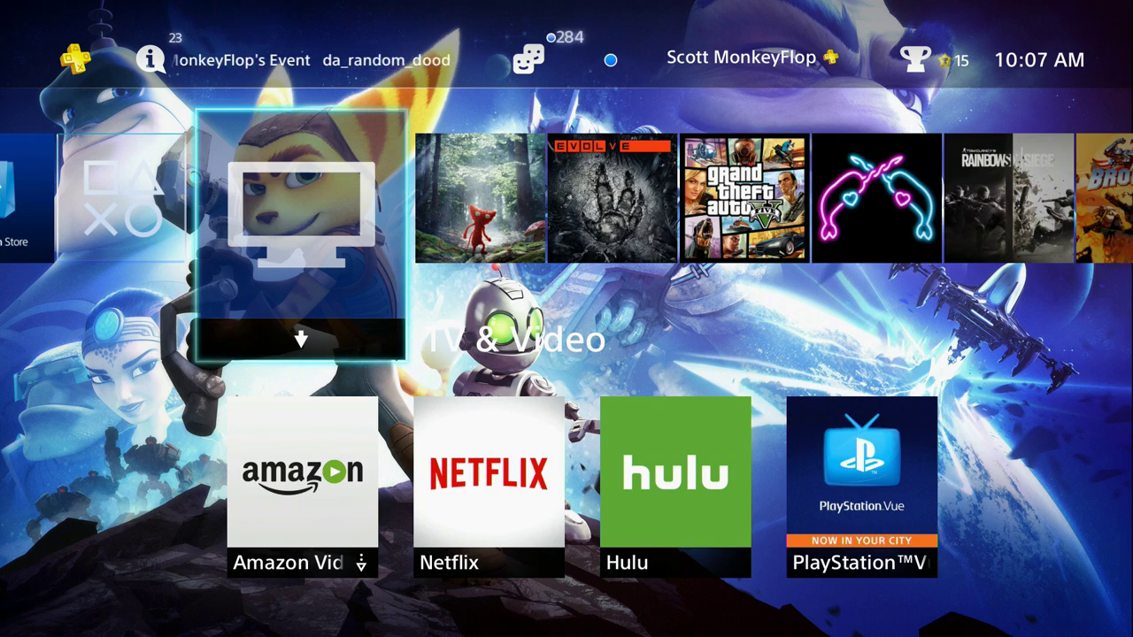
Step: Open the PS4 system's Settings from the home screen
{"action": "key", "text": "Up"}
{"action": "key", "text": "Right"}
{"action": "key", "text": "Left"}
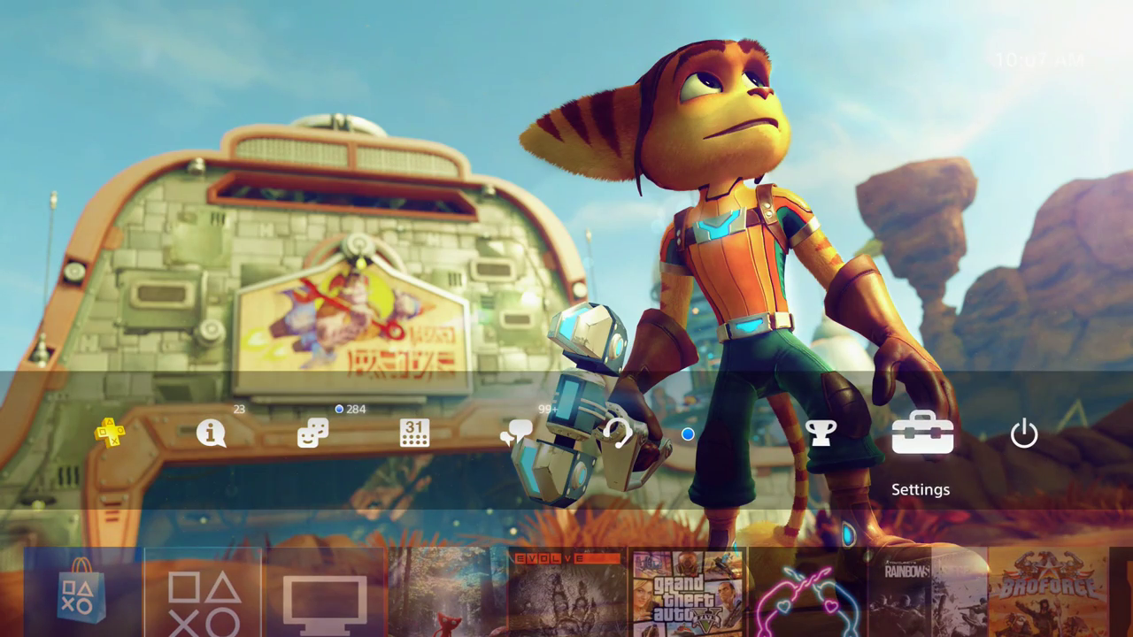
{"action": "key", "text": "Return"}
Step: Open Remote Play Connection Settings from the Settings list
{"action": "key", "text": "Down"}
{"action": "key", "text": "Down"}
{"action": "key", "text": "Down"}
{"action": "key", "text": "Down"}
{"action": "key", "text": "Down"}
{"action": "key", "text": "Down"}
{"action": "key", "text": "Down"}
{"action": "key", "text": "Down"}
{"action": "key", "text": "Down"}
{"action": "key", "text": "Down"}
{"action": "key", "text": "Down"}
{"action": "key", "text": "Down"}
{"action": "key", "text": "Down"}
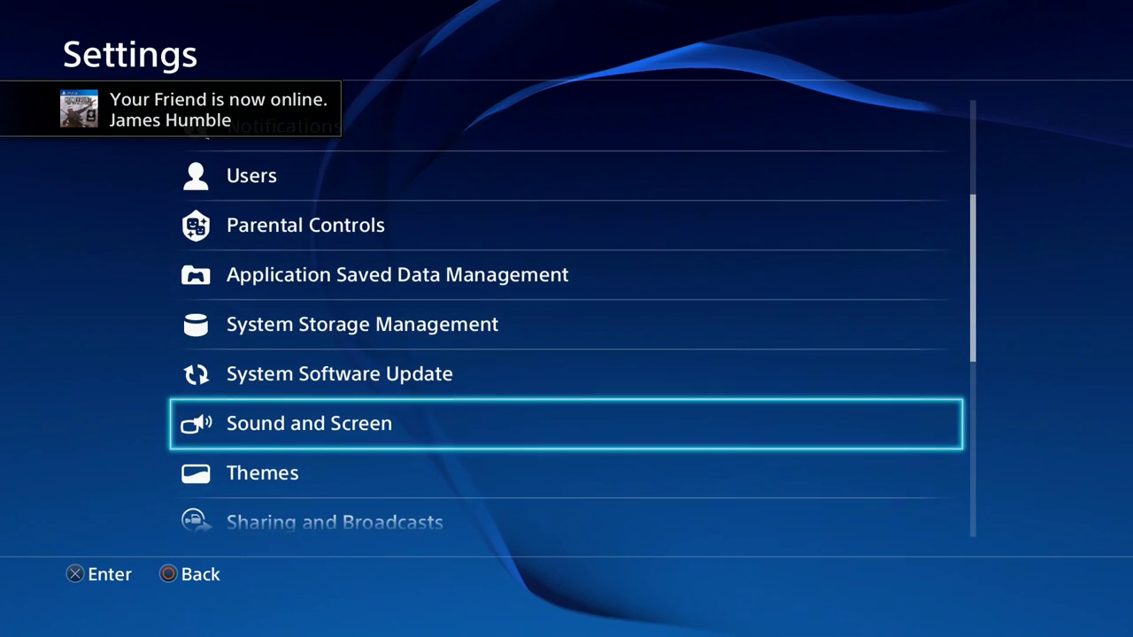
{"action": "key", "text": "Up"}
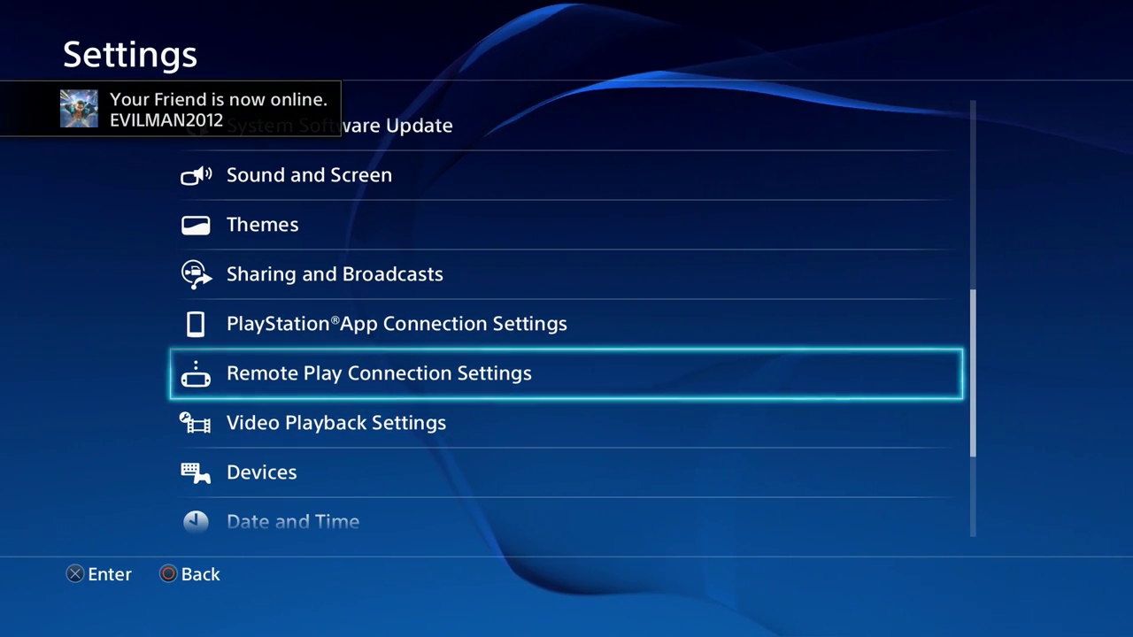
{"action": "key", "text": "Return"}
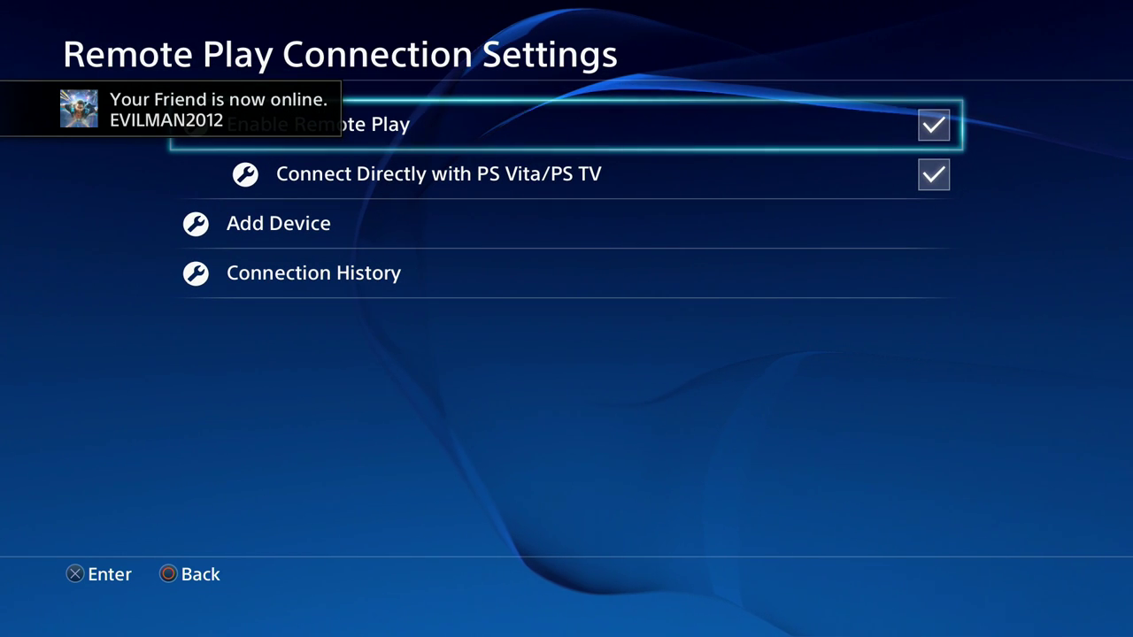
Step: Turn Enable Remote Play off and back on, and leave the Remote Play connection settings
{"action": "key", "text": "Down"}
{"action": "key", "text": "Down"}
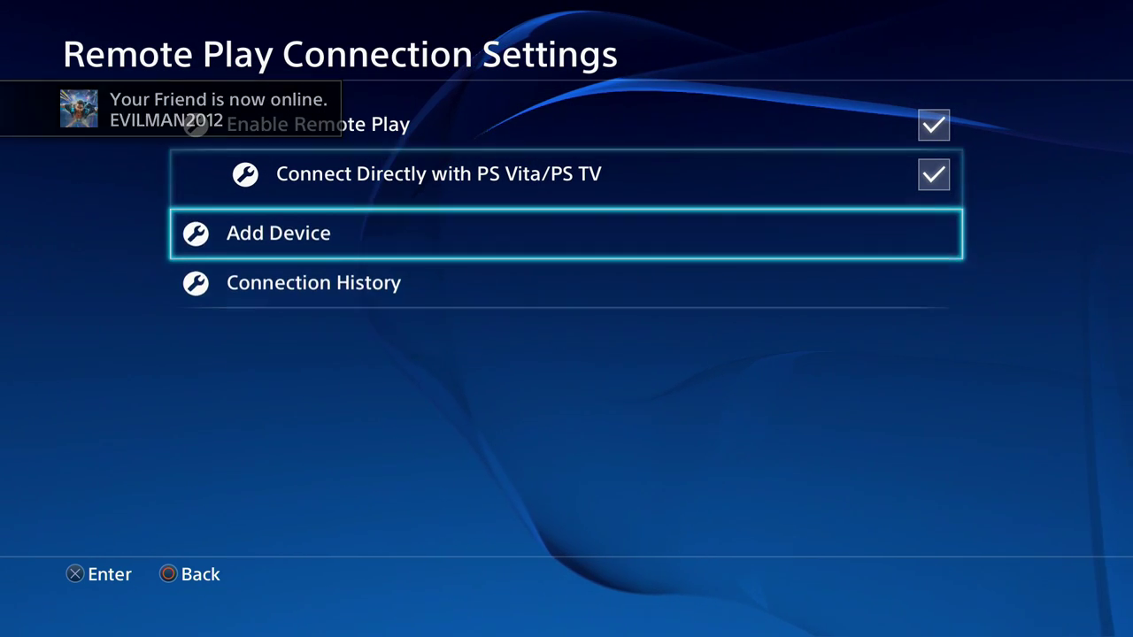
{"action": "key", "text": "Up"}
{"action": "key", "text": "Up"}
{"action": "key", "text": "Return"}
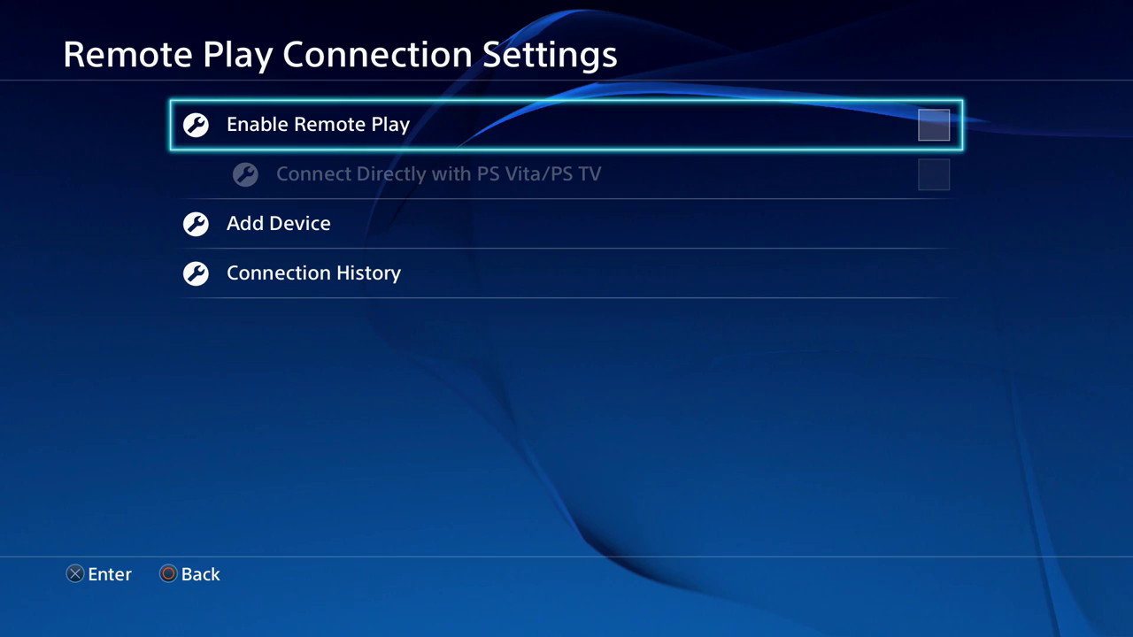
{"action": "key", "text": "Return"}
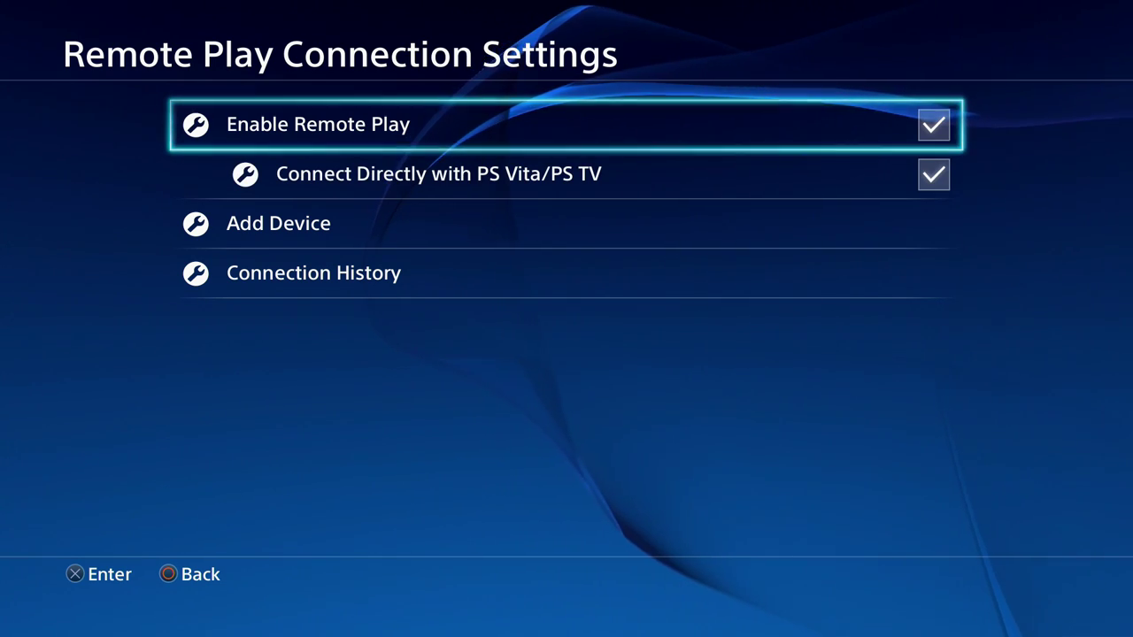
{"action": "key", "text": "Escape"}
{"action": "key", "text": "Escape"}
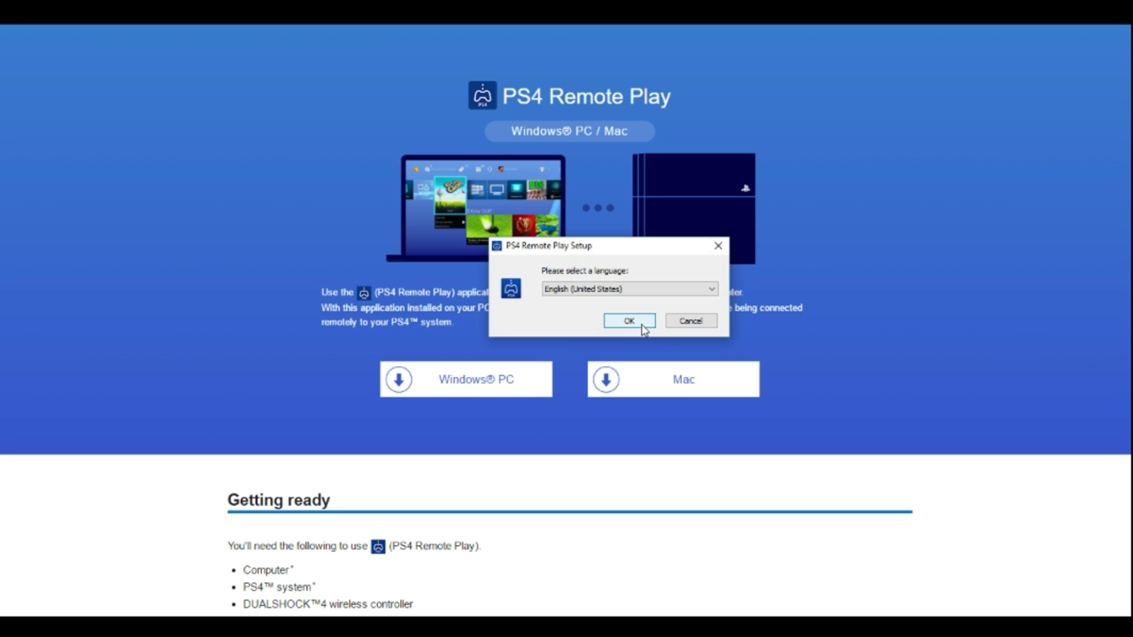
Step: Switch to the PC and complete the PS4 Remote Play setup in English (United States), using the default installation folder
{"action": "left_click", "coordinate": [632, 322]}
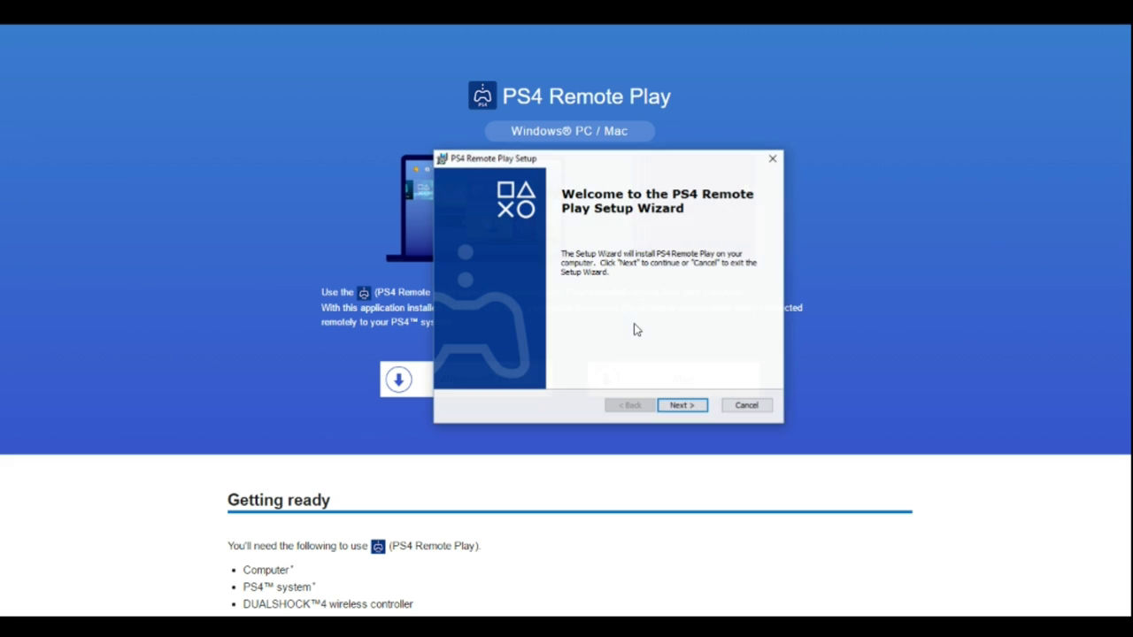
{"action": "left_click", "coordinate": [697, 409]}
{"action": "left_click", "coordinate": [460, 352]}
{"action": "left_click", "coordinate": [673, 405]}
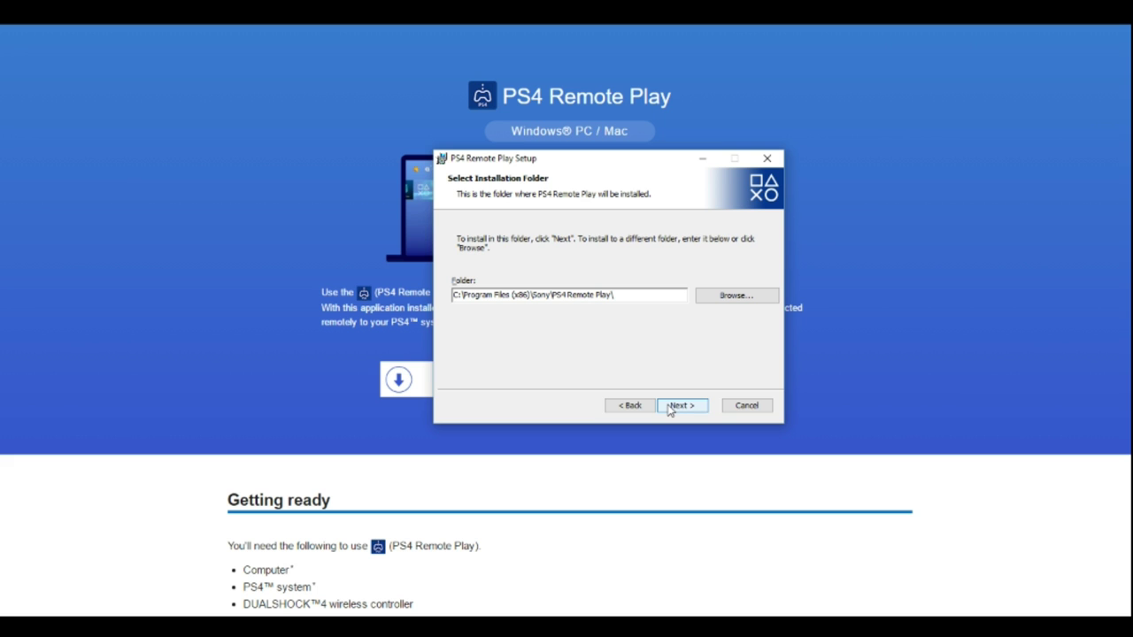
{"action": "left_click", "coordinate": [678, 406]}
{"action": "left_click", "coordinate": [671, 407]}
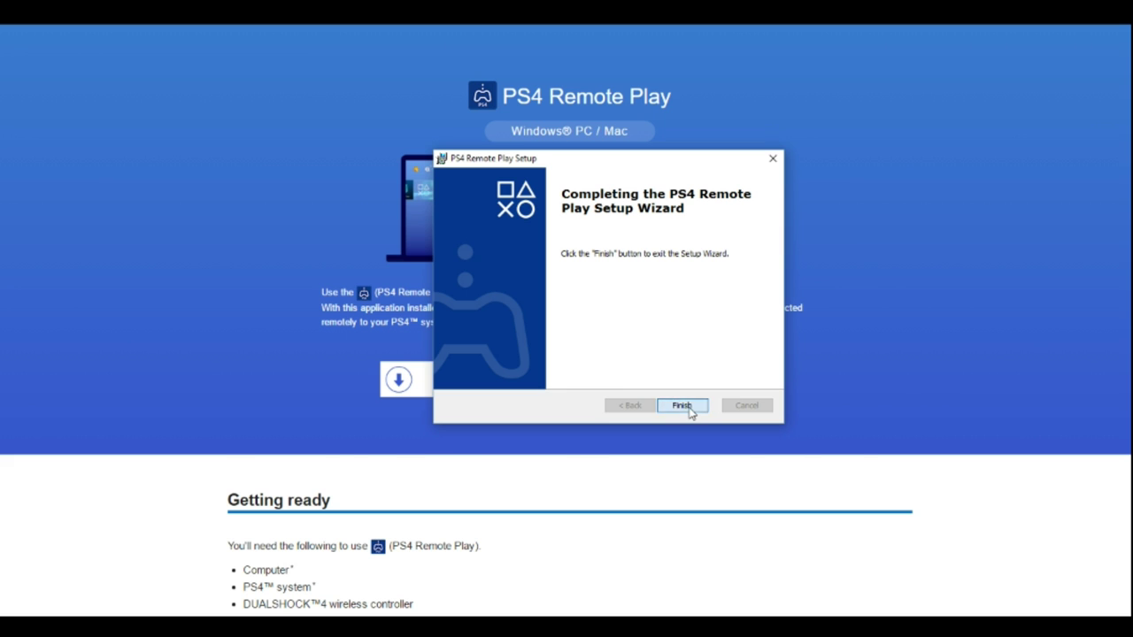
{"action": "left_click", "coordinate": [682, 406]}
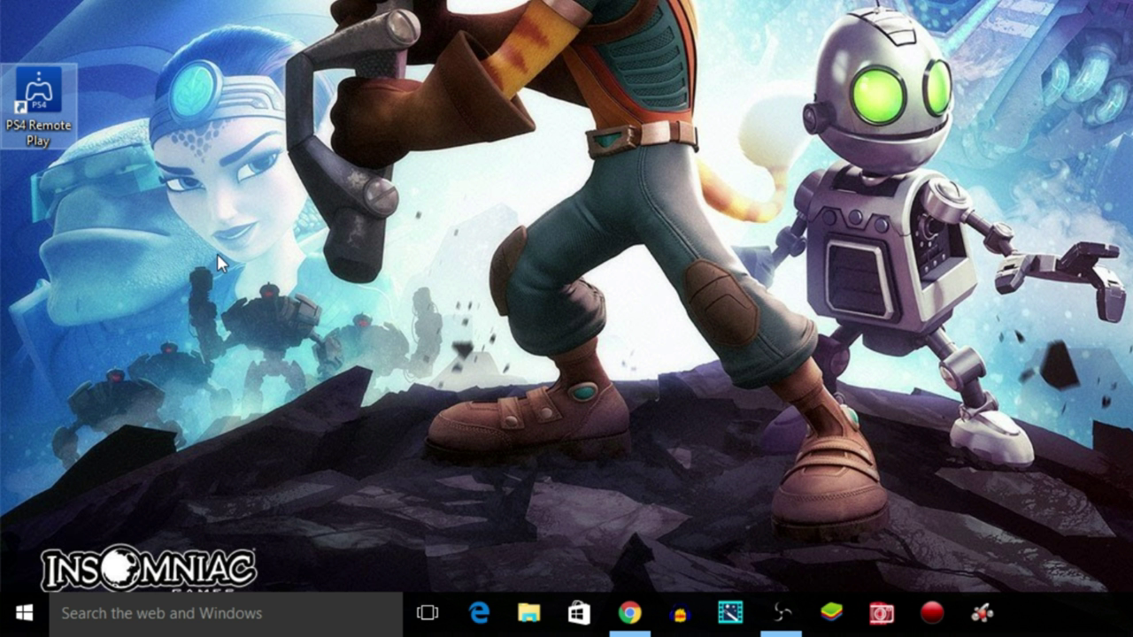
Step: Launch PS4 Remote Play and set its video resolution to High (720p) and its frame rate to High
{"action": "double_click", "coordinate": [58, 124]}
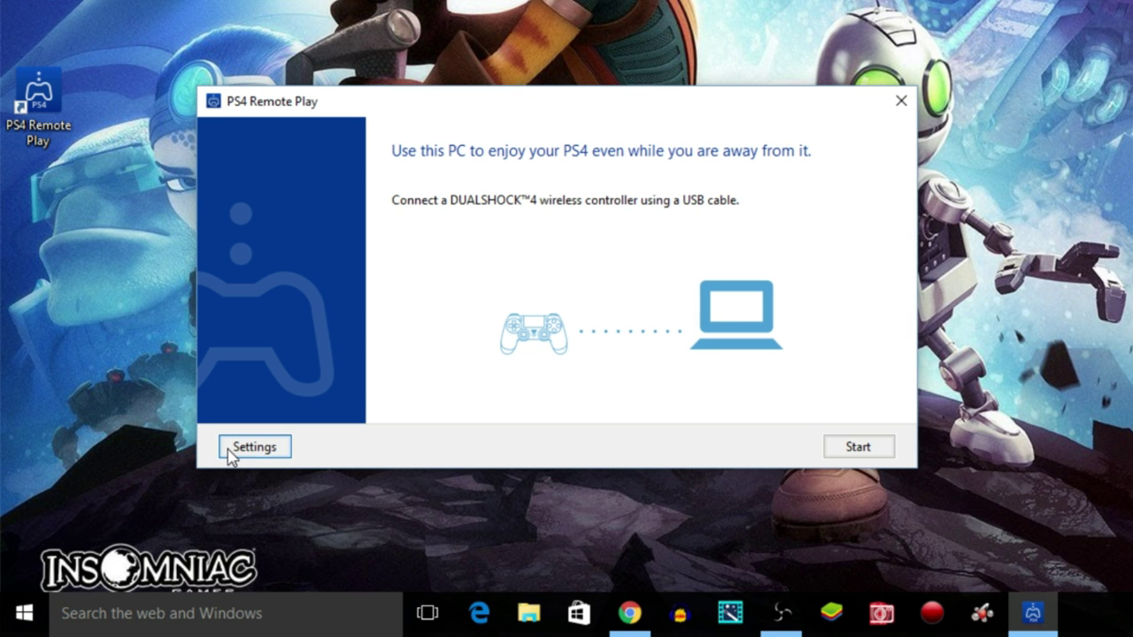
{"action": "left_click", "coordinate": [223, 453]}
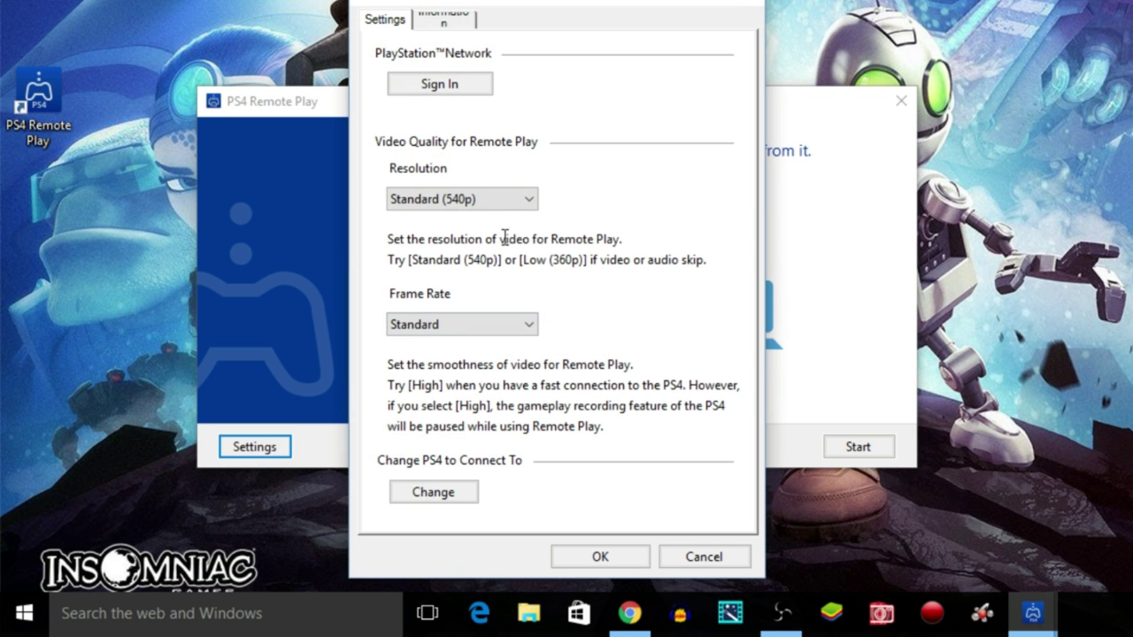
{"action": "left_click", "coordinate": [529, 200]}
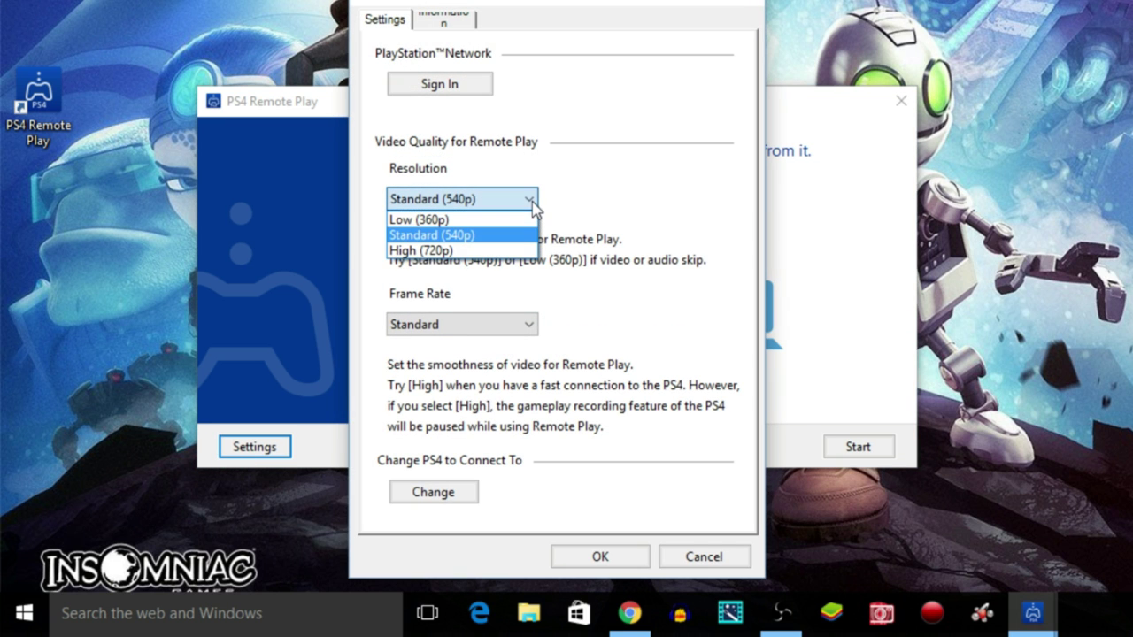
{"action": "left_click", "coordinate": [474, 252]}
{"action": "left_click", "coordinate": [531, 325]}
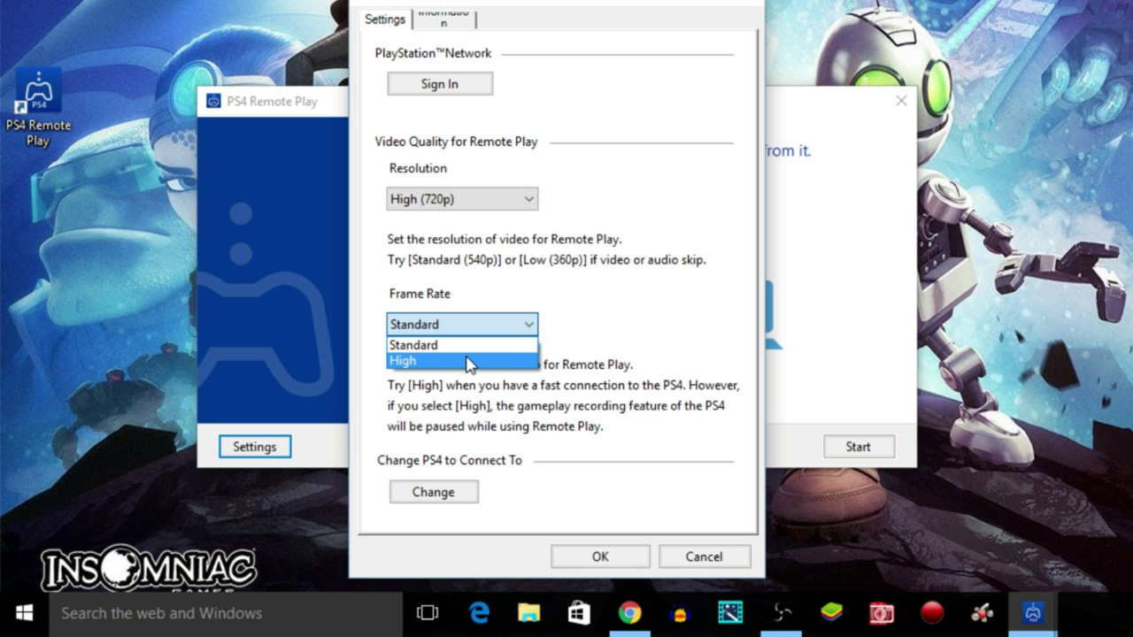
{"action": "left_click", "coordinate": [469, 363]}
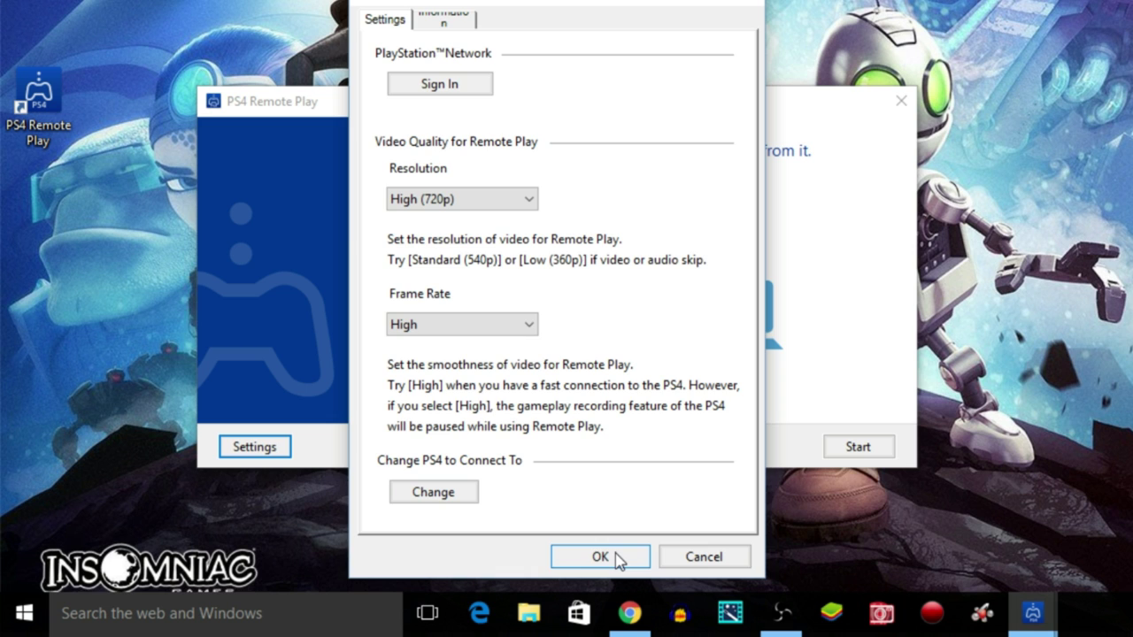
{"action": "left_click", "coordinate": [618, 558]}
Step: Start the Remote Play connection to the PS4
{"action": "left_click", "coordinate": [834, 453]}
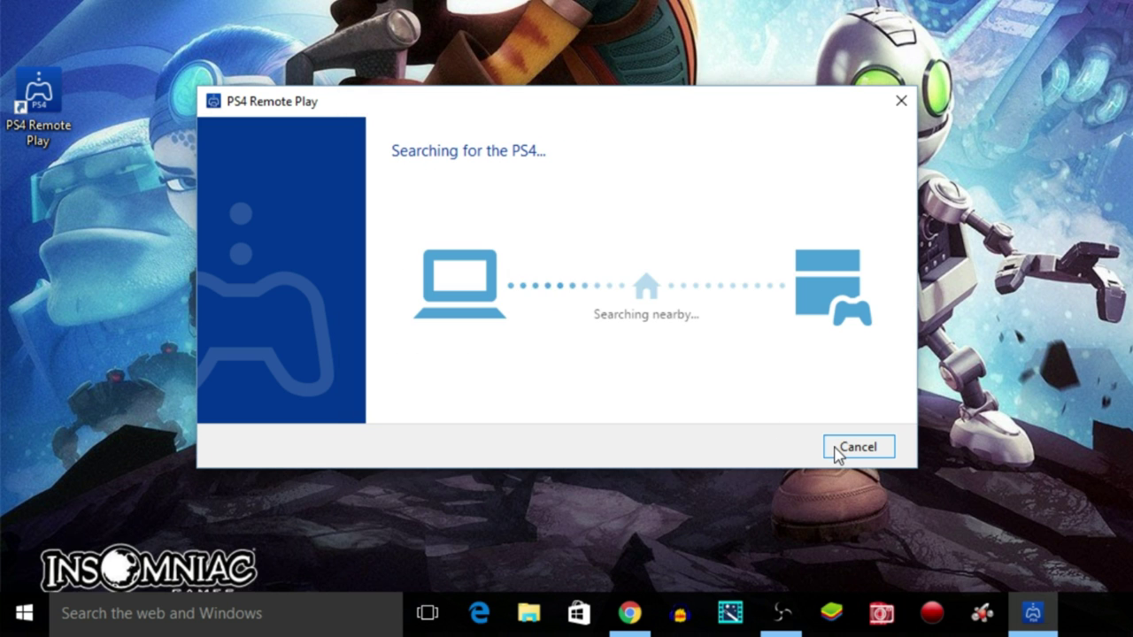